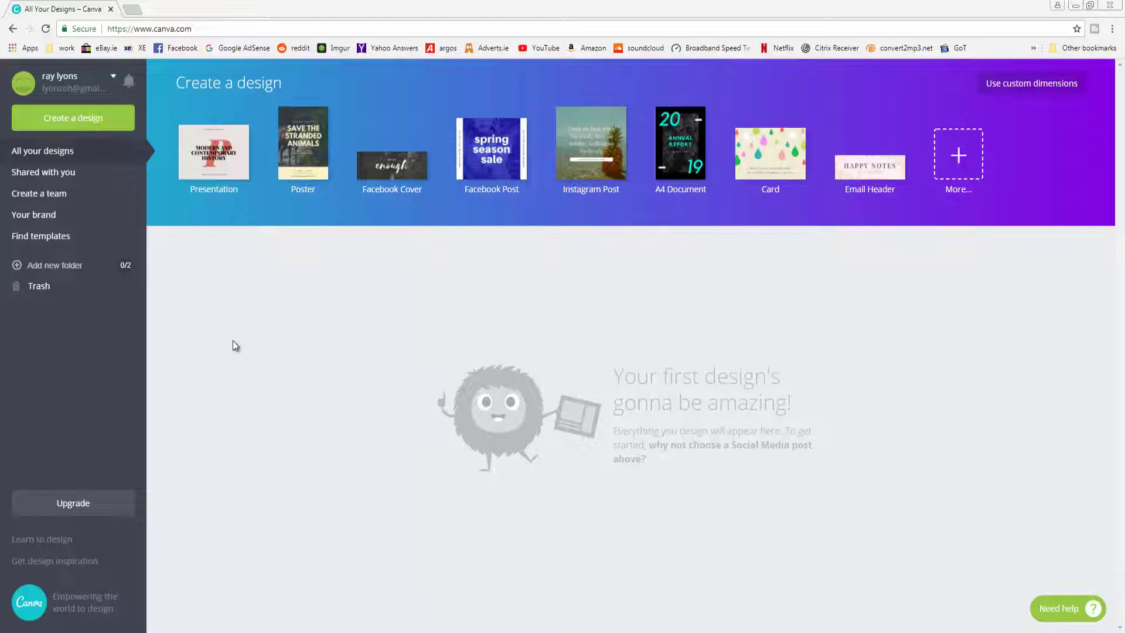
Step: Start a new design and scroll the design types to find Twitch Banner
left_click(68, 127)
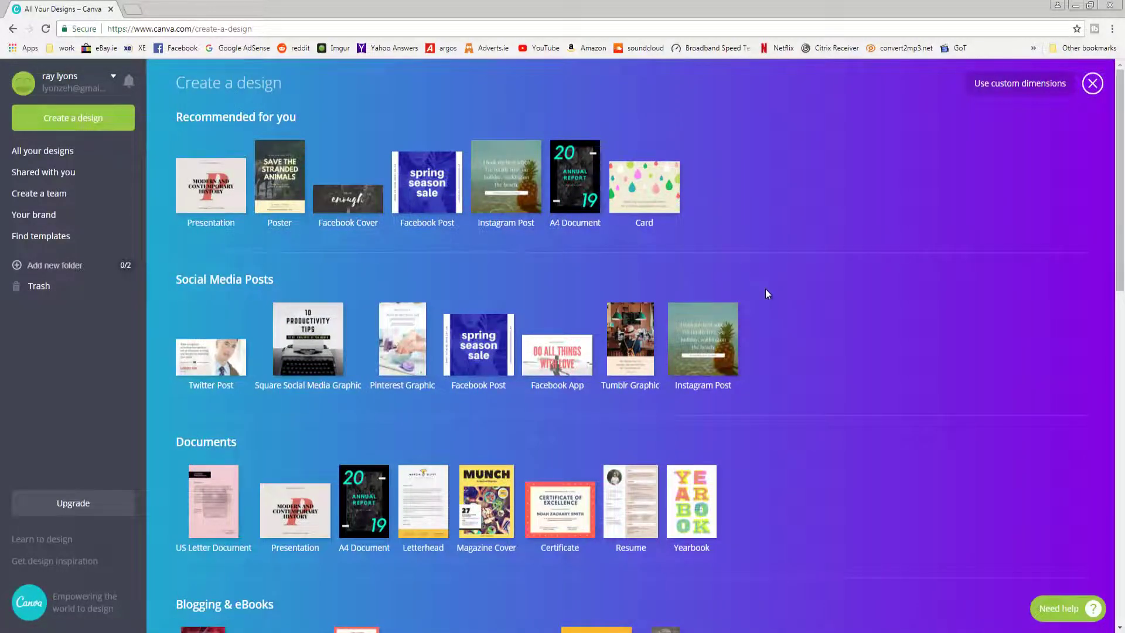
scroll(765, 290, "down", 5)
scroll(766, 289, "down", 5)
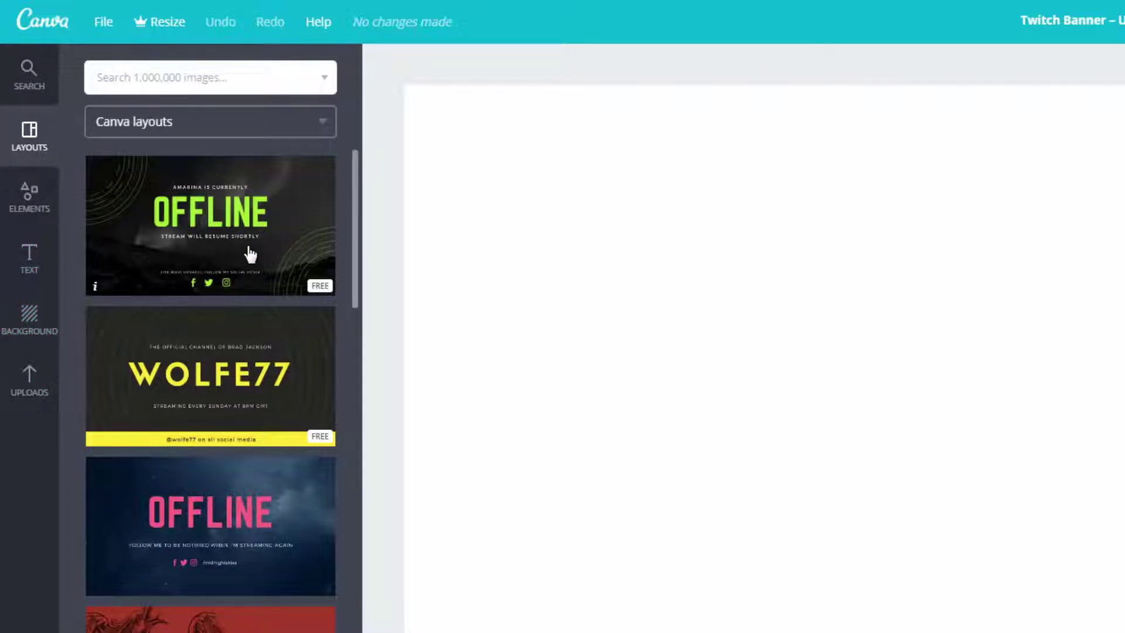
scroll(250, 254, "down", 18)
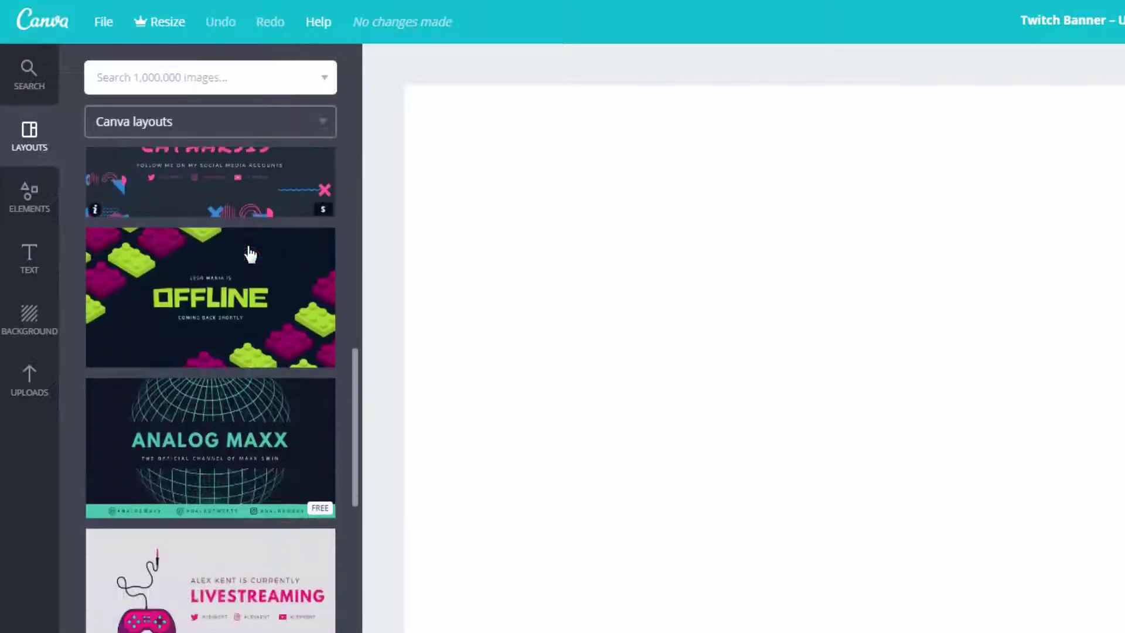
scroll(250, 254, "down", 6)
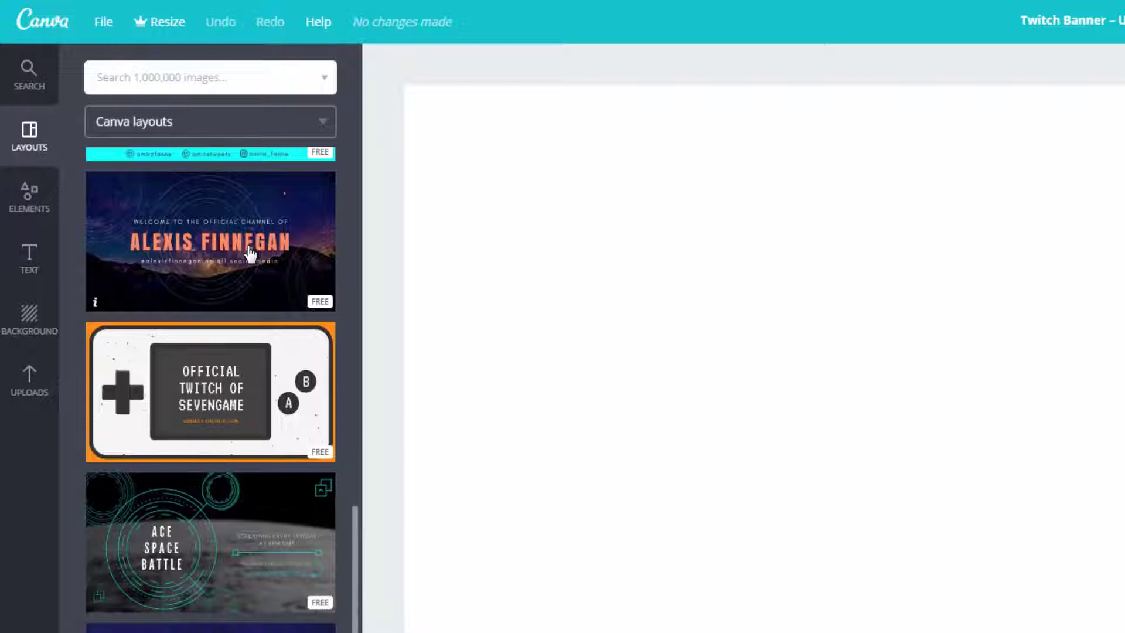
scroll(249, 248, "down", 10)
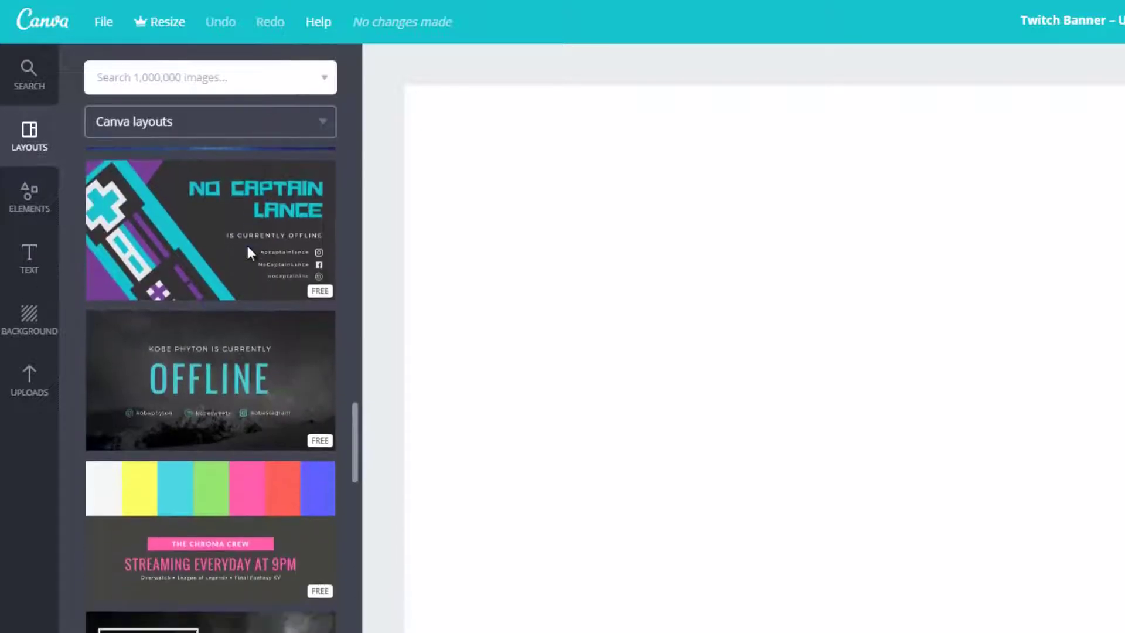
scroll(247, 249, "down", 5)
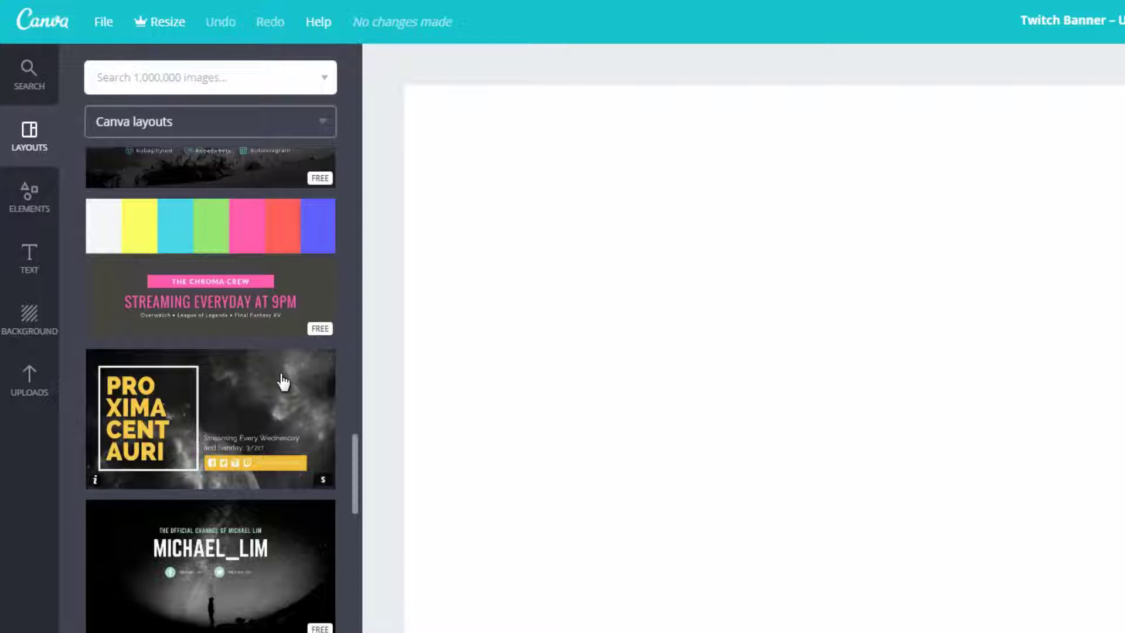
scroll(269, 440, "up", 15)
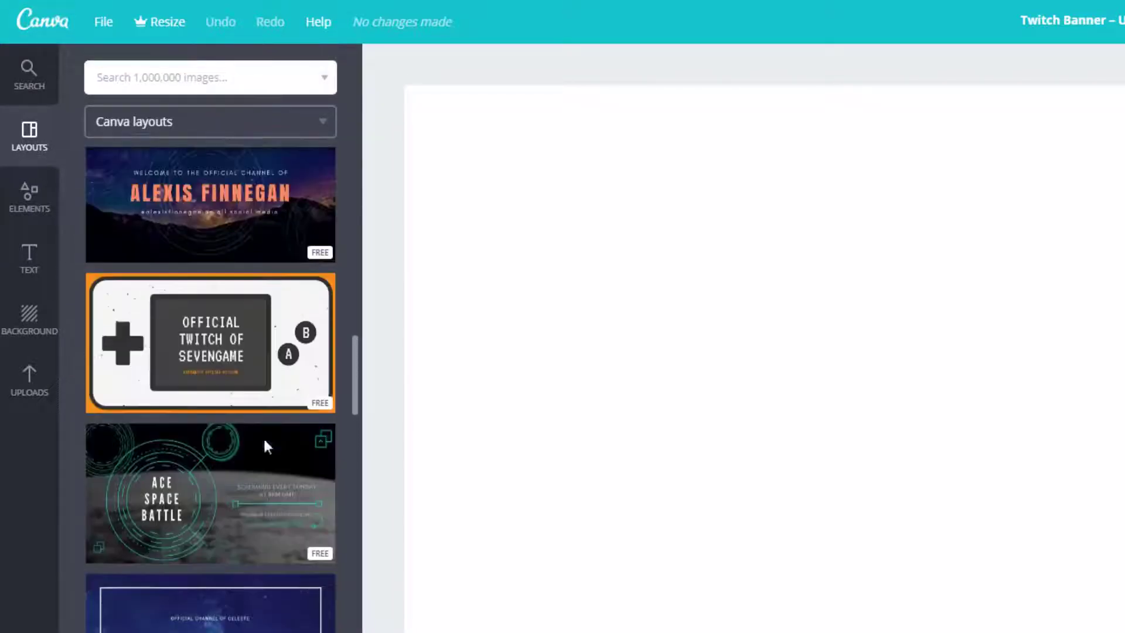
scroll(266, 448, "up", 8)
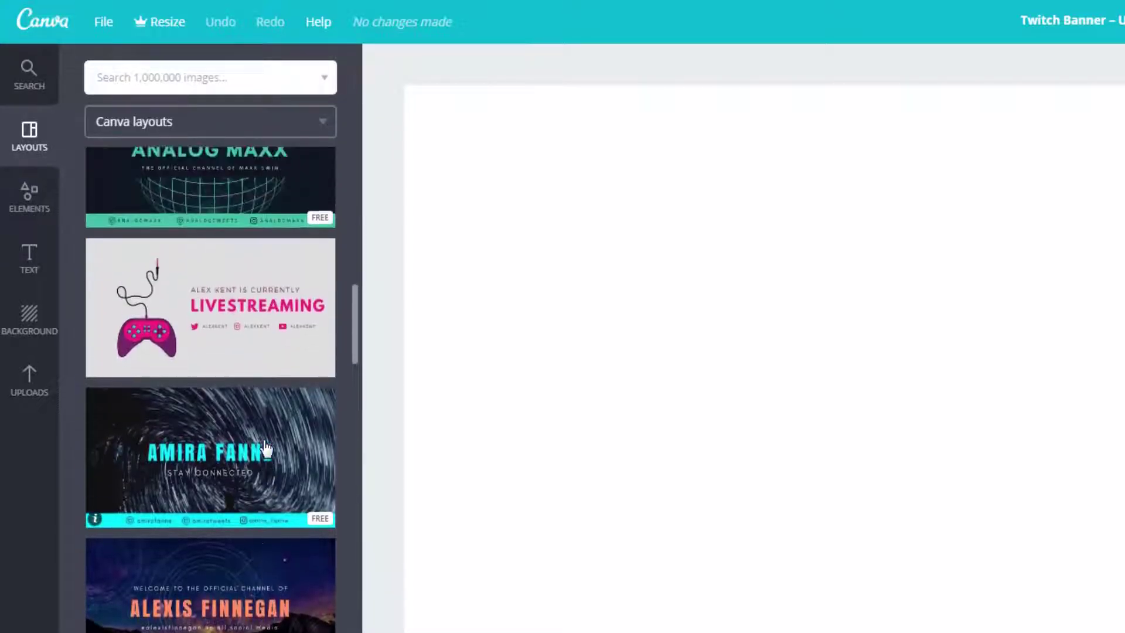
scroll(267, 449, "up", 10)
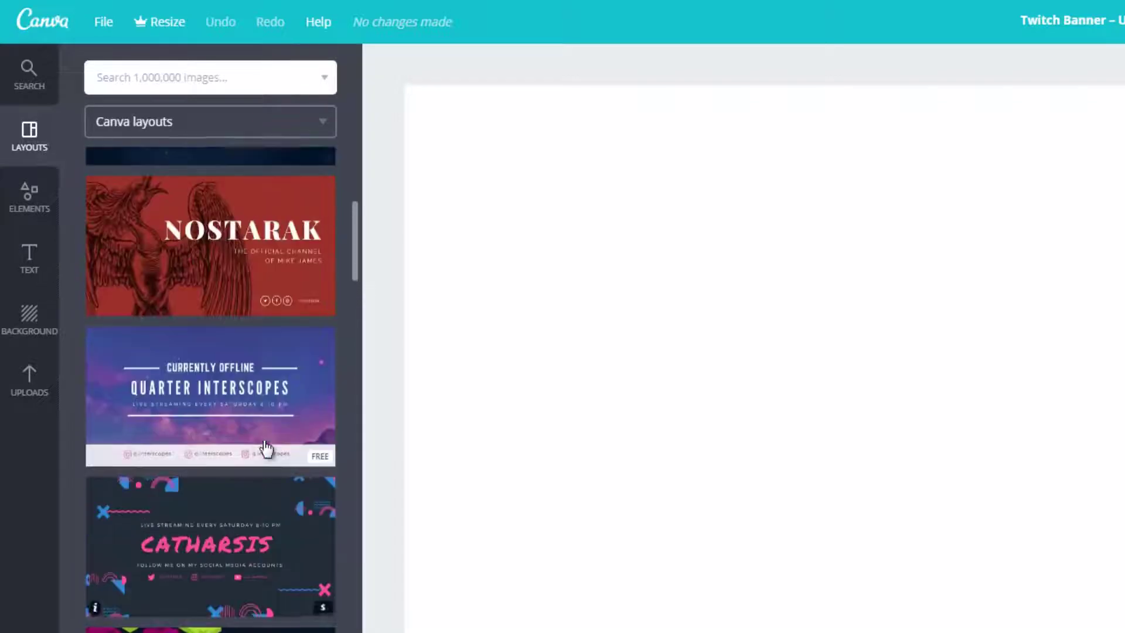
scroll(267, 448, "up", 3)
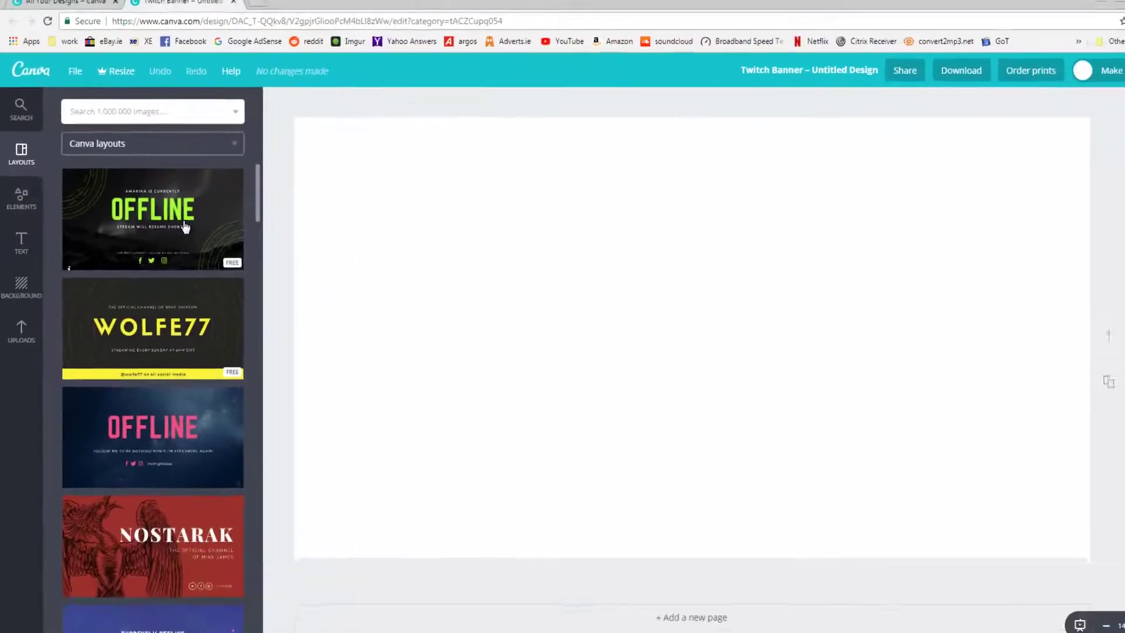
Step: Apply the green OFFLINE layout and change its top line to the streamer's name
left_click(256, 236)
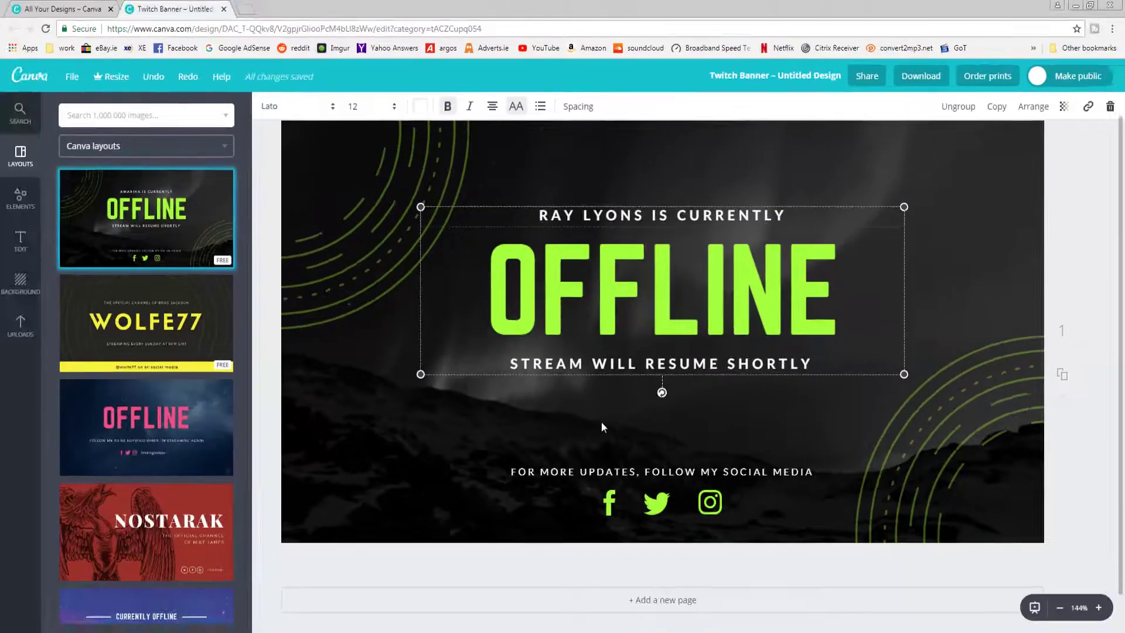
left_click(601, 421)
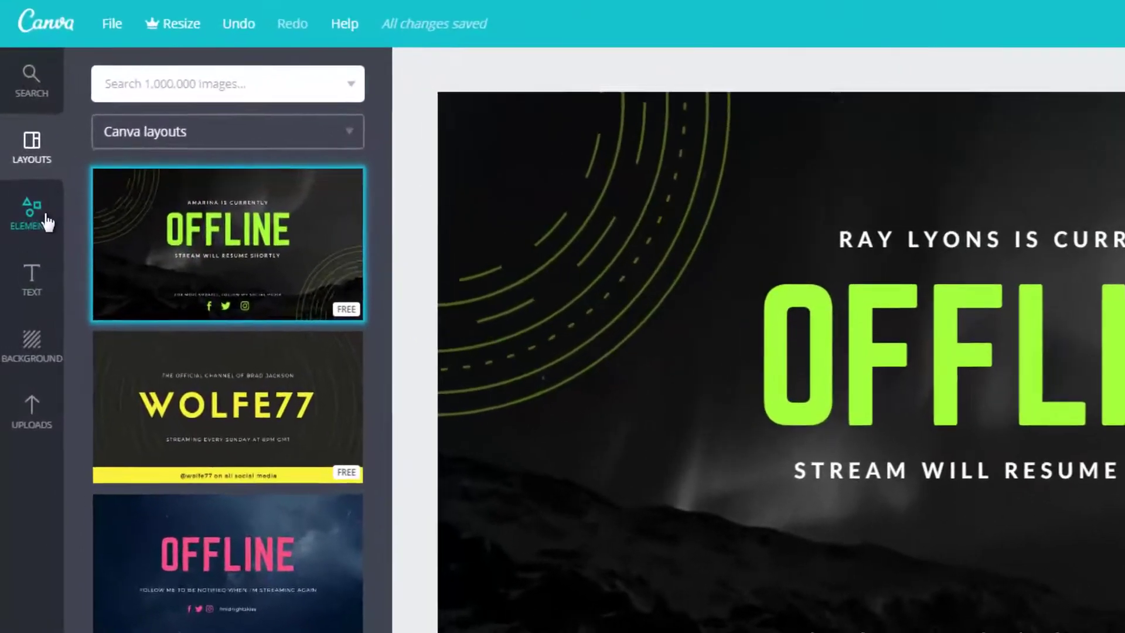
Step: Open Elements, delete the green arcs graphic, then undo to restore it
left_click(32, 214)
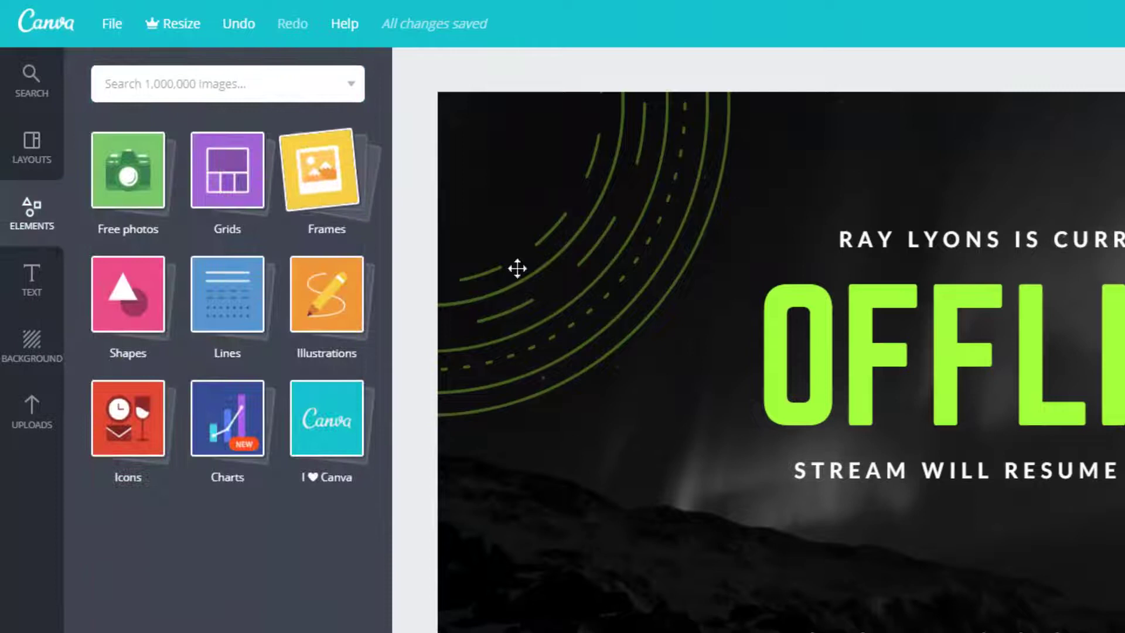
left_click(598, 305)
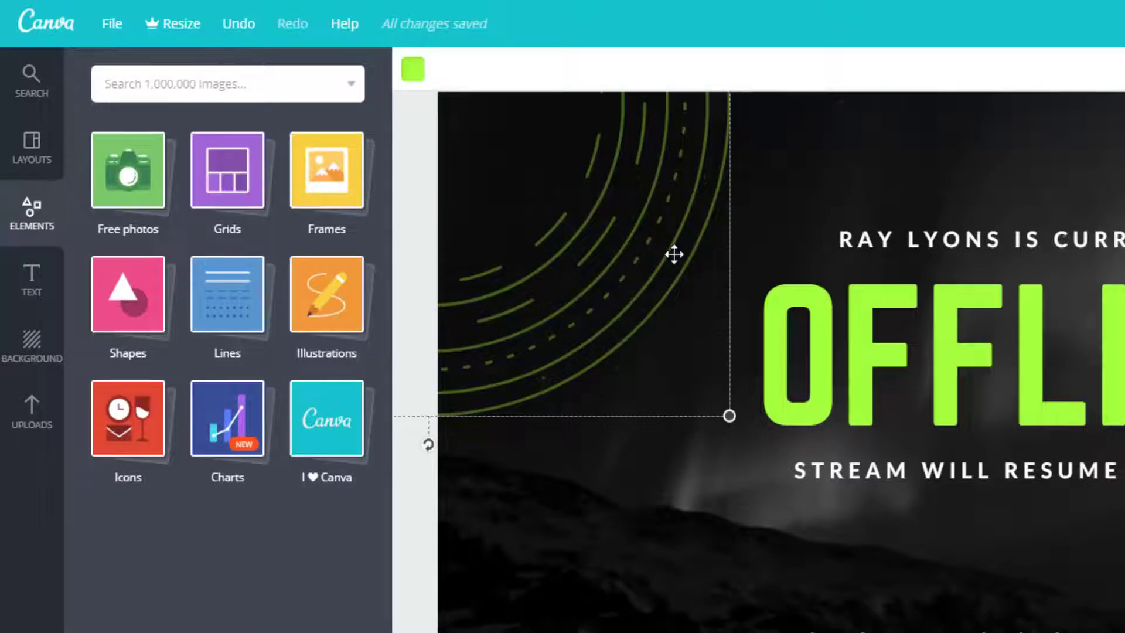
key("Delete")
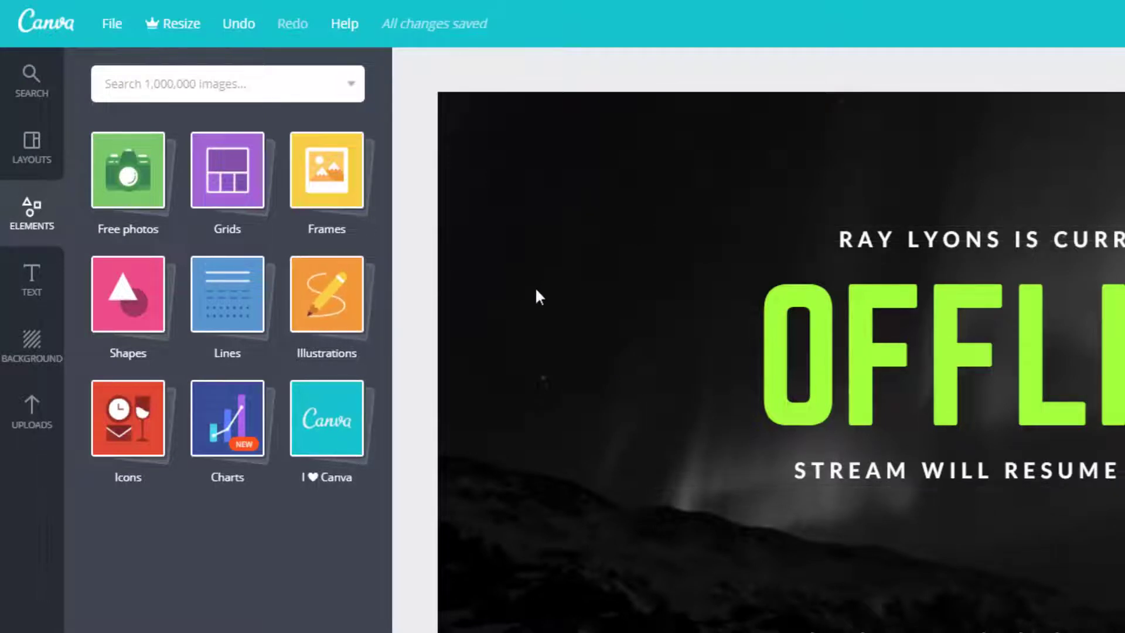
key("ctrl+z")
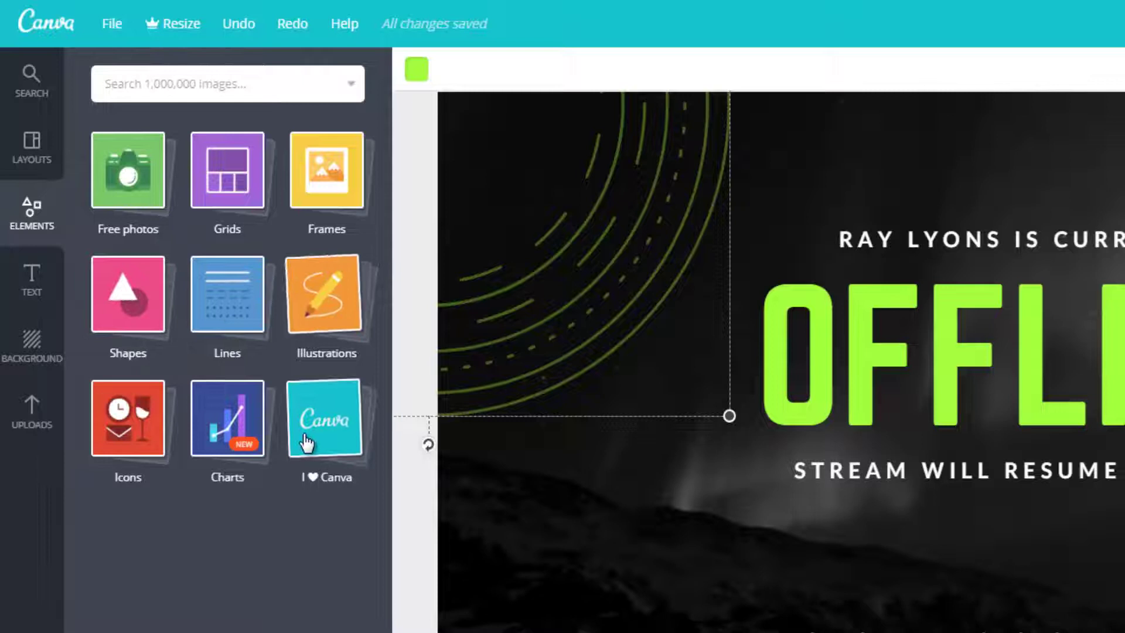
Step: Open the Shapes collection and scroll to the star shapes
left_click(123, 302)
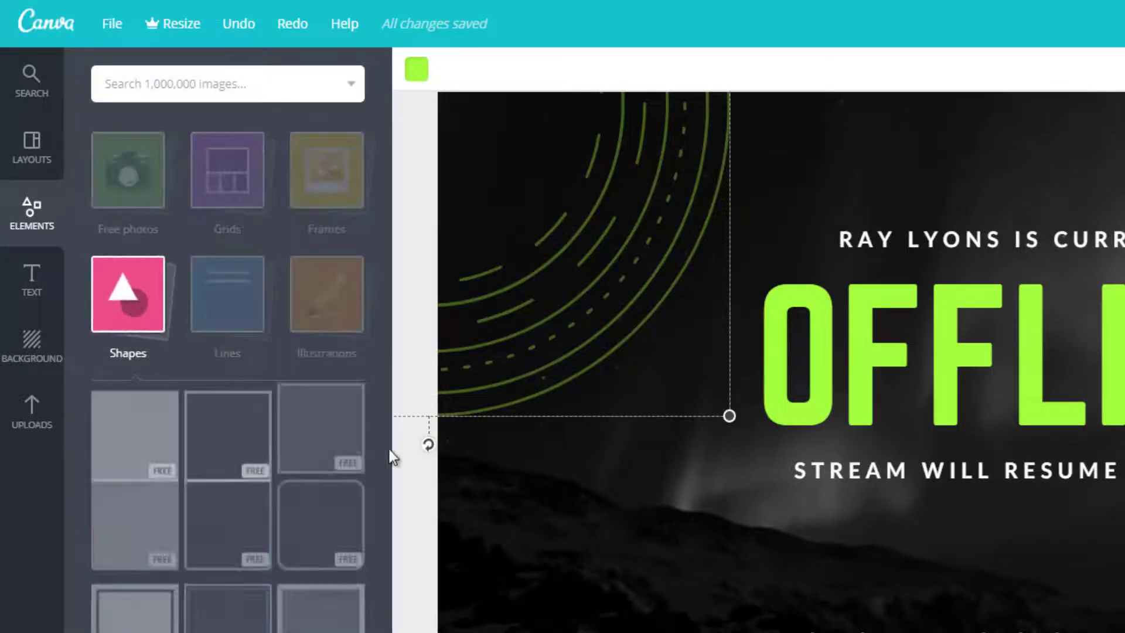
scroll(328, 524, "down", 10)
scroll(331, 527, "down", 10)
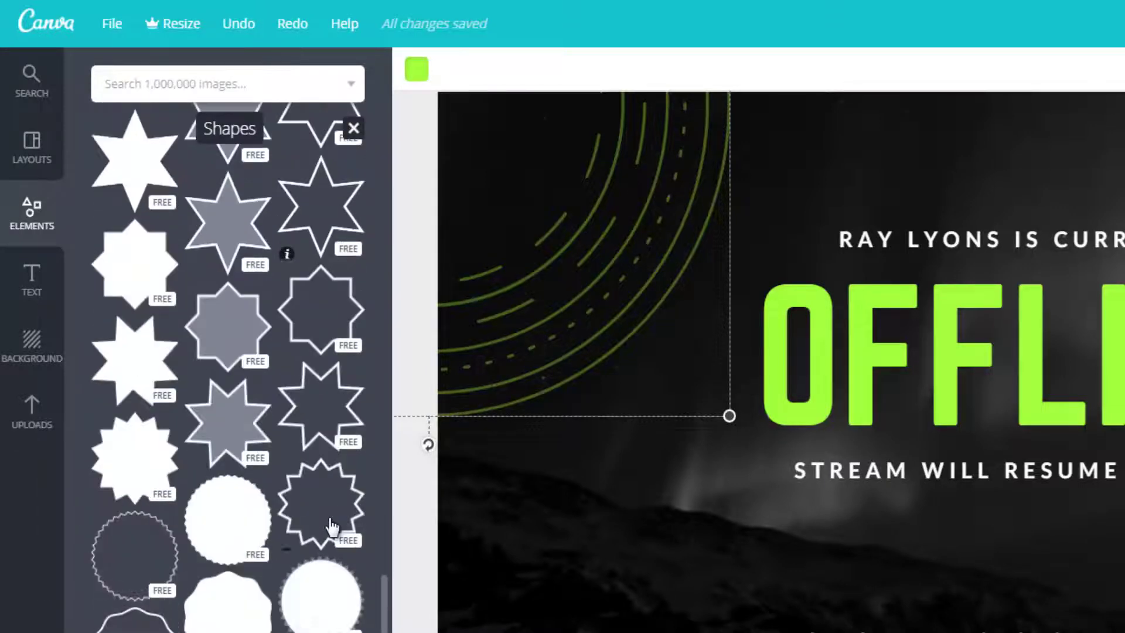
scroll(332, 527, "up", 5)
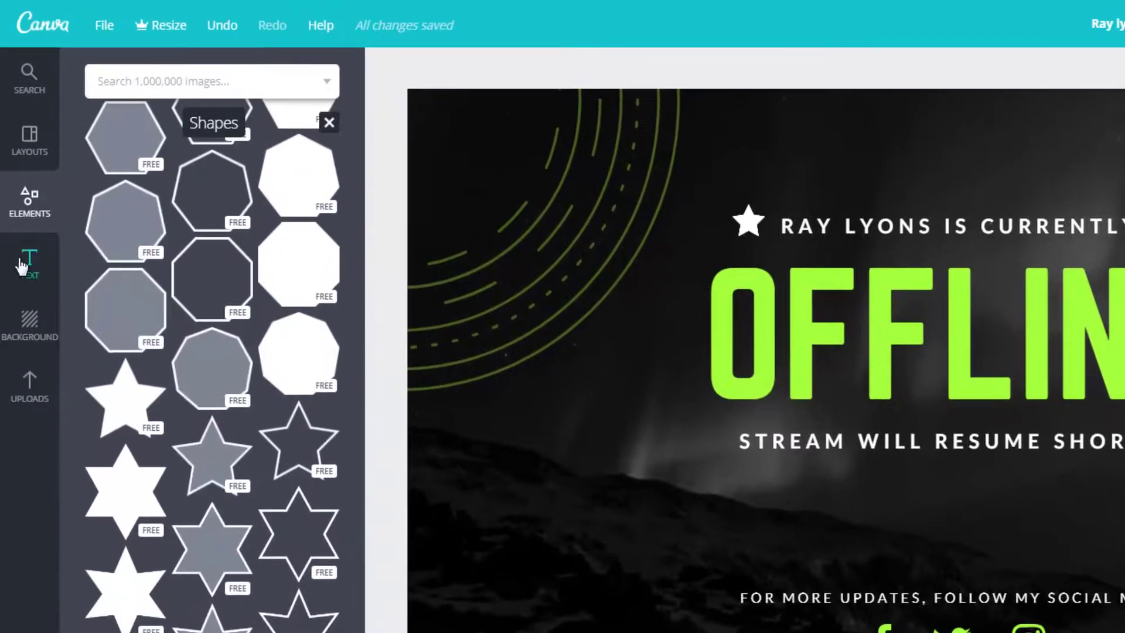
Step: Browse ready-made text combinations such as DAZZLE, BARE ORGANICS and Party Time!
left_click(29, 264)
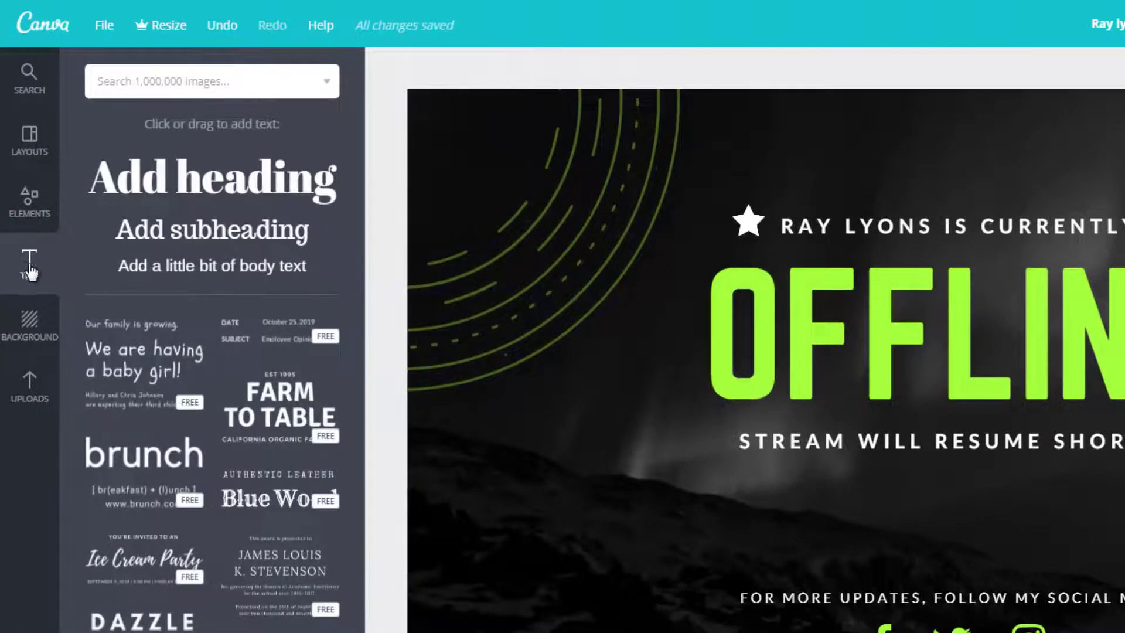
scroll(282, 307, "down", 15)
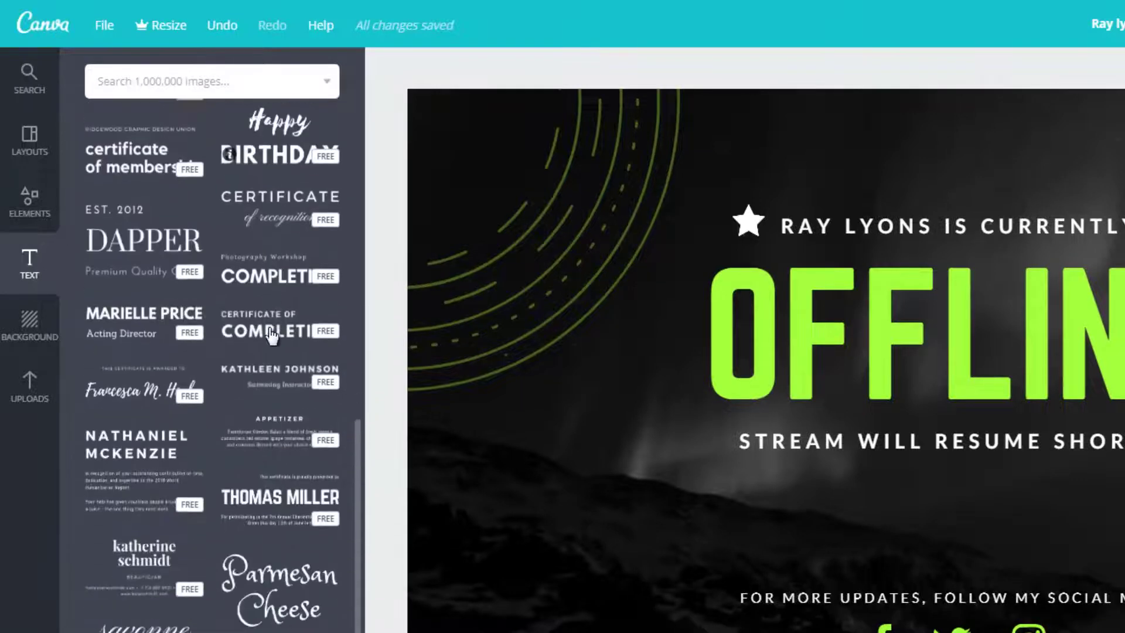
scroll(270, 337, "down", 5)
scroll(329, 381, "down", 5)
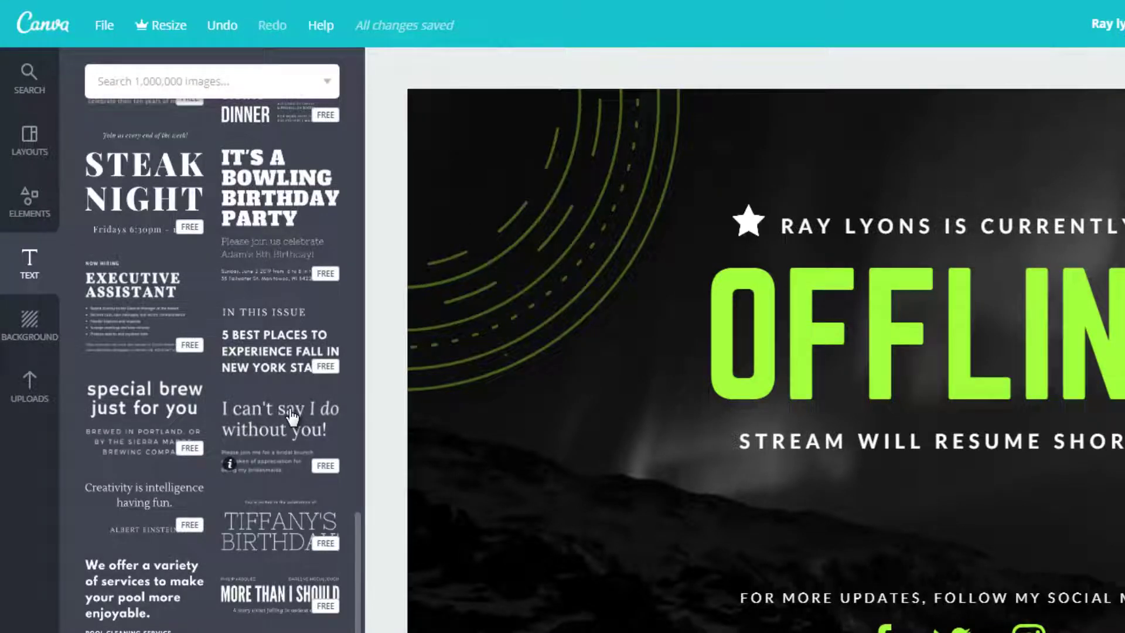
scroll(291, 416, "down", 3)
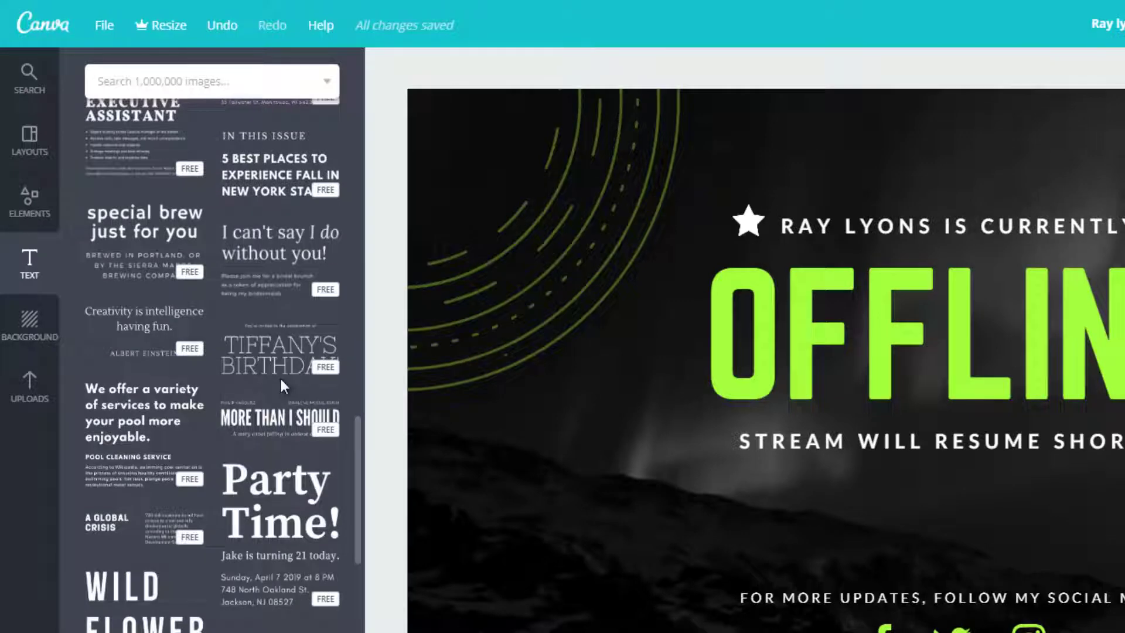
scroll(278, 382, "up", 10)
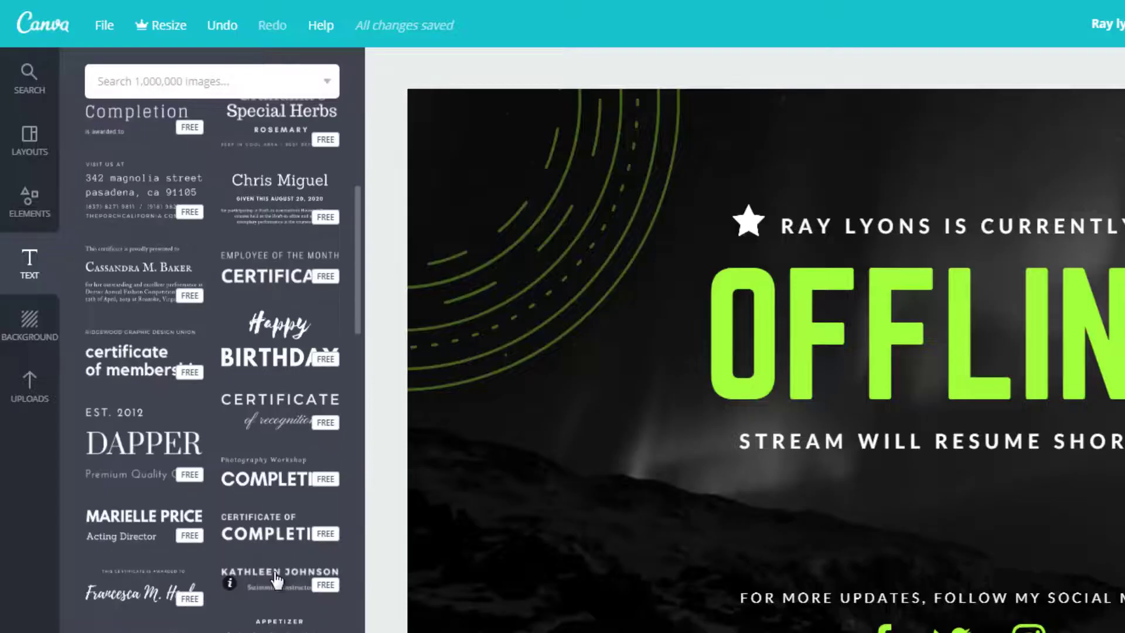
scroll(248, 552, "up", 3)
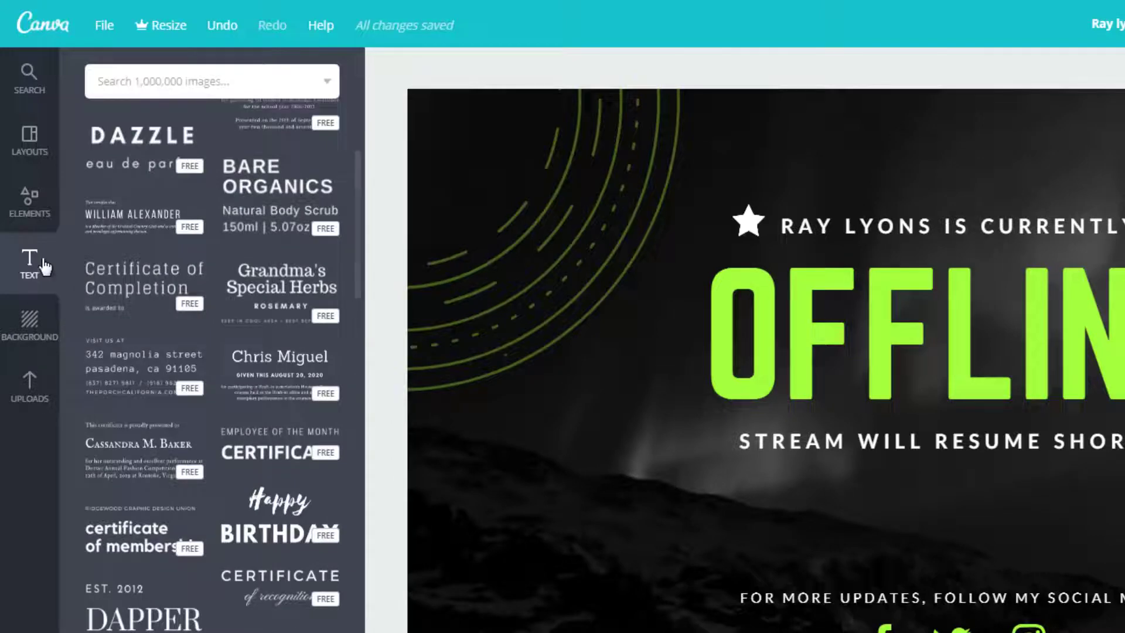
Step: Browse background patterns, then bring up the three previously uploaded images
left_click(29, 322)
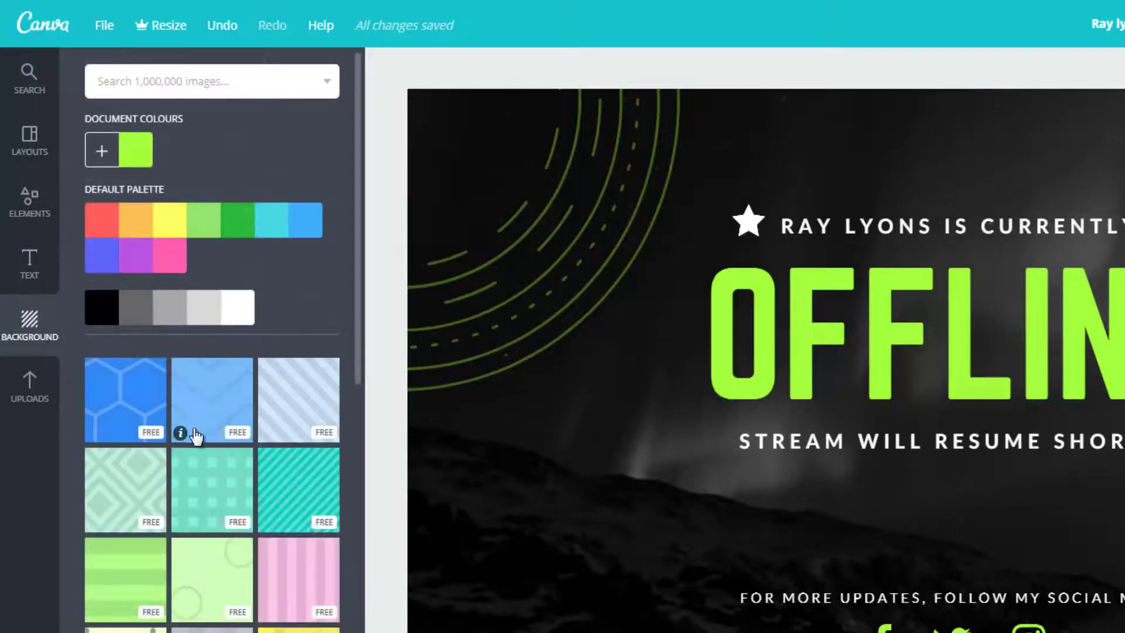
scroll(203, 463, "down", 3)
scroll(203, 463, "down", 2)
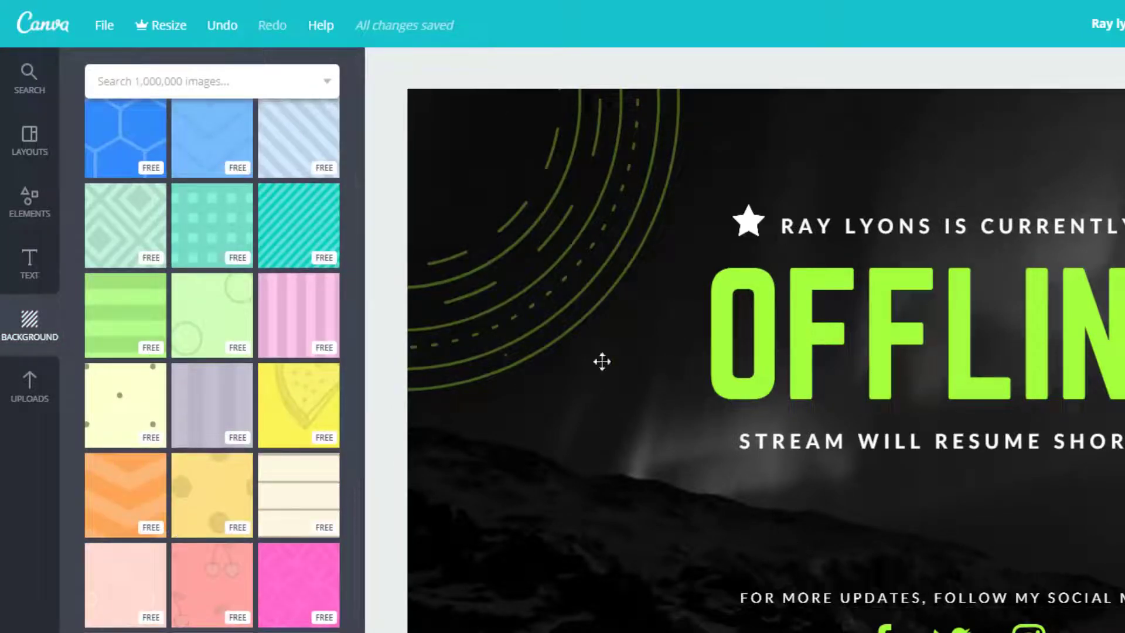
left_click(31, 392)
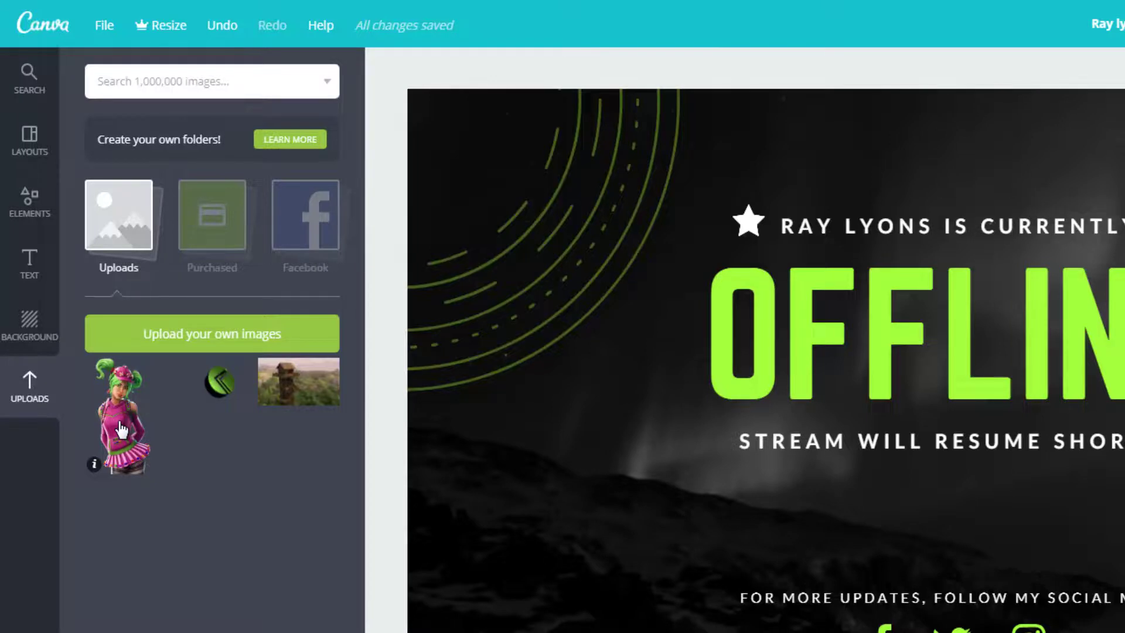
Step: Place the green-haired character image on the banner's left, beside the OFFLINE text
left_click_drag(121, 423, 491, 416)
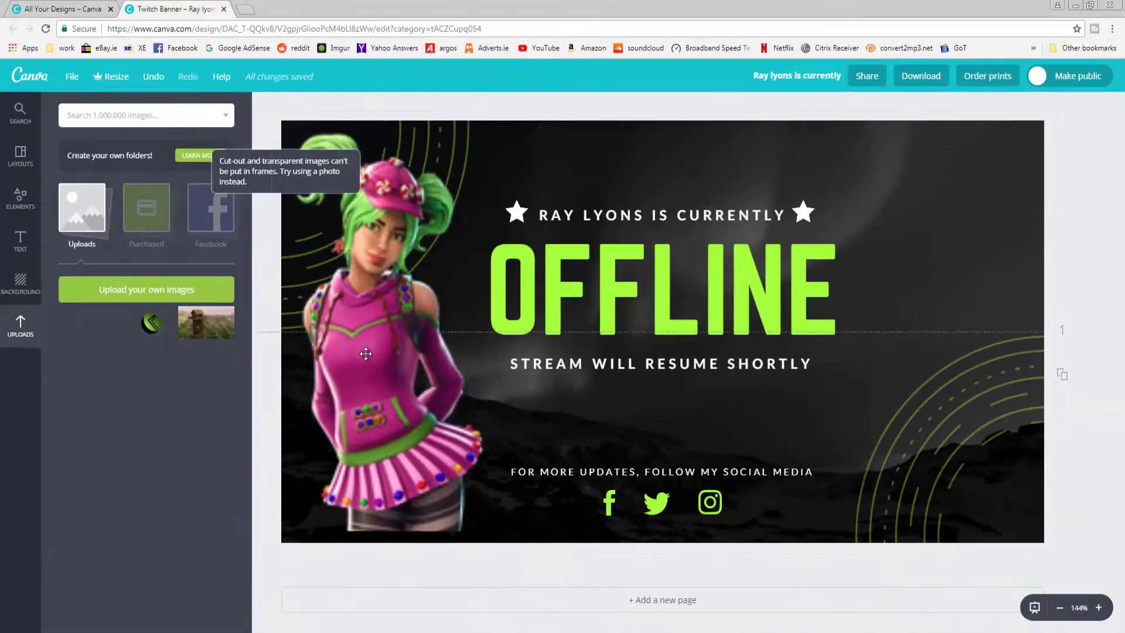
left_click_drag(369, 362, 383, 344)
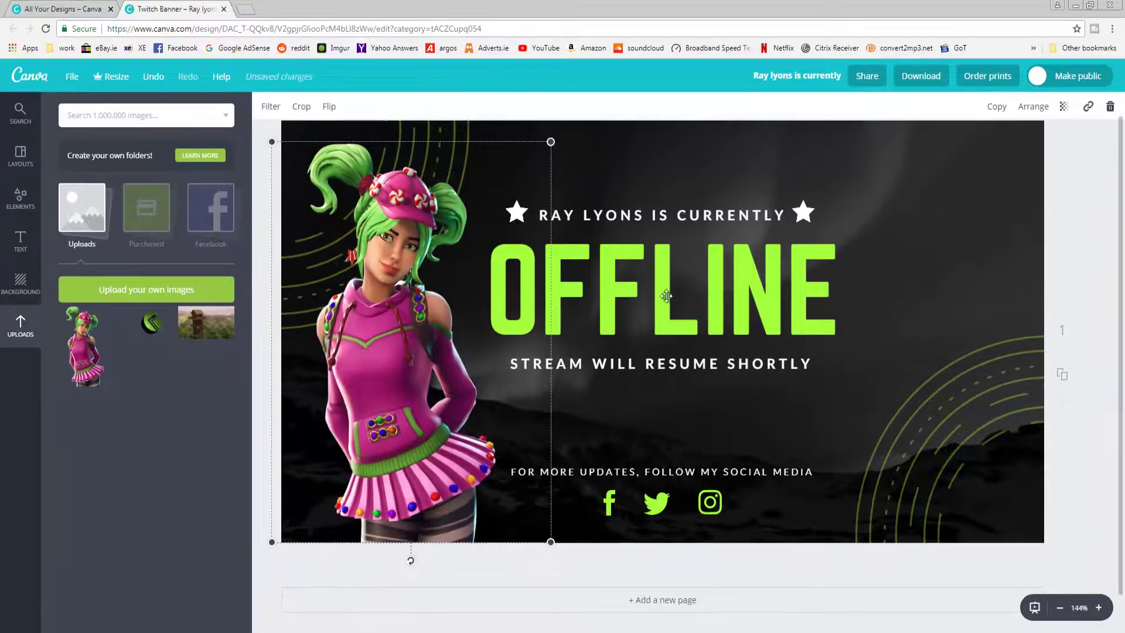
left_click(879, 175)
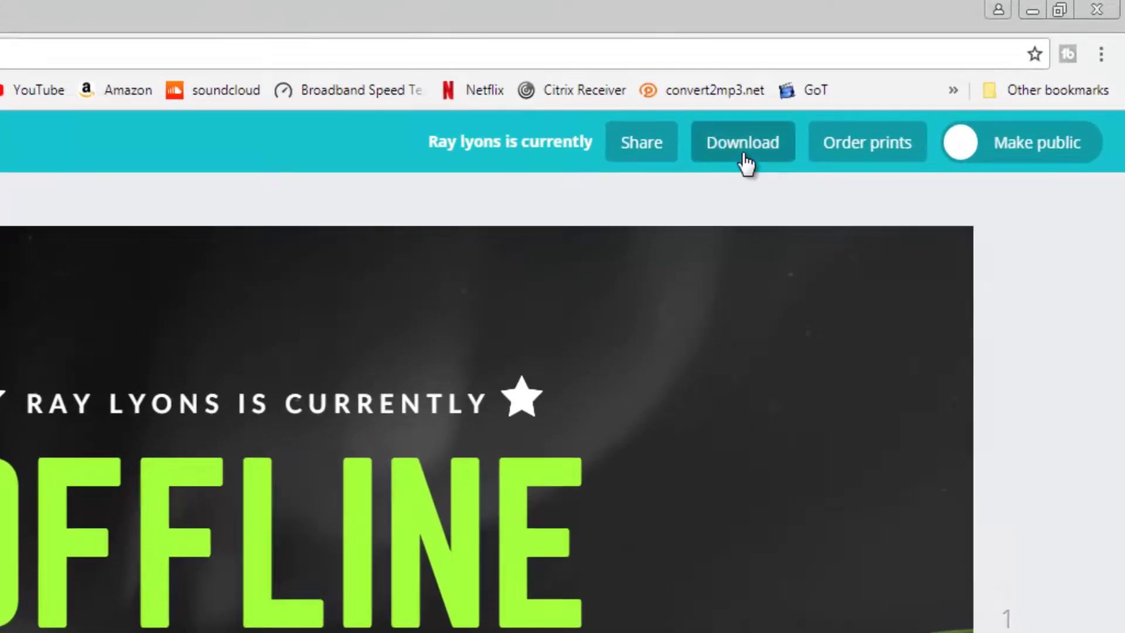
Step: Download the finished banner with PNG as the file type
left_click(742, 142)
left_click(703, 262)
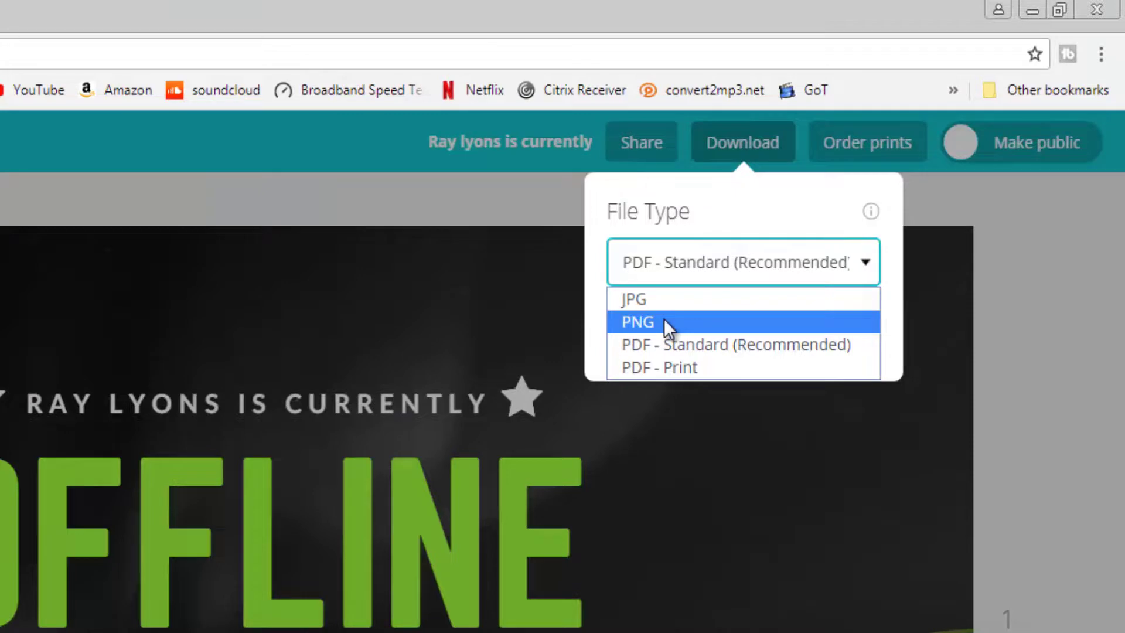
left_click(663, 318)
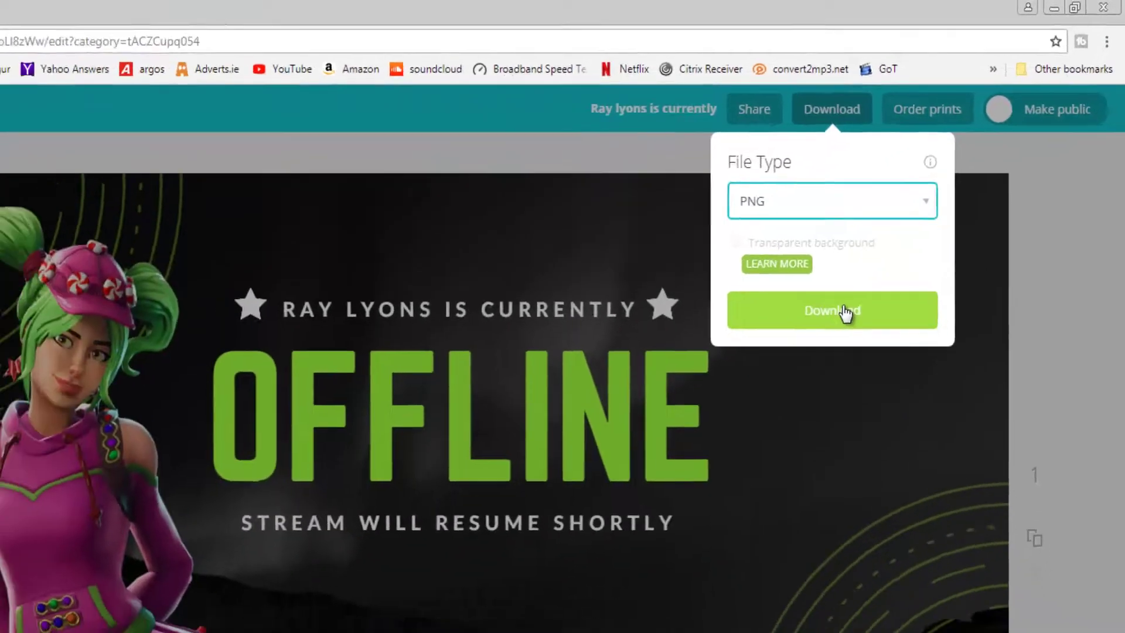
left_click(845, 312)
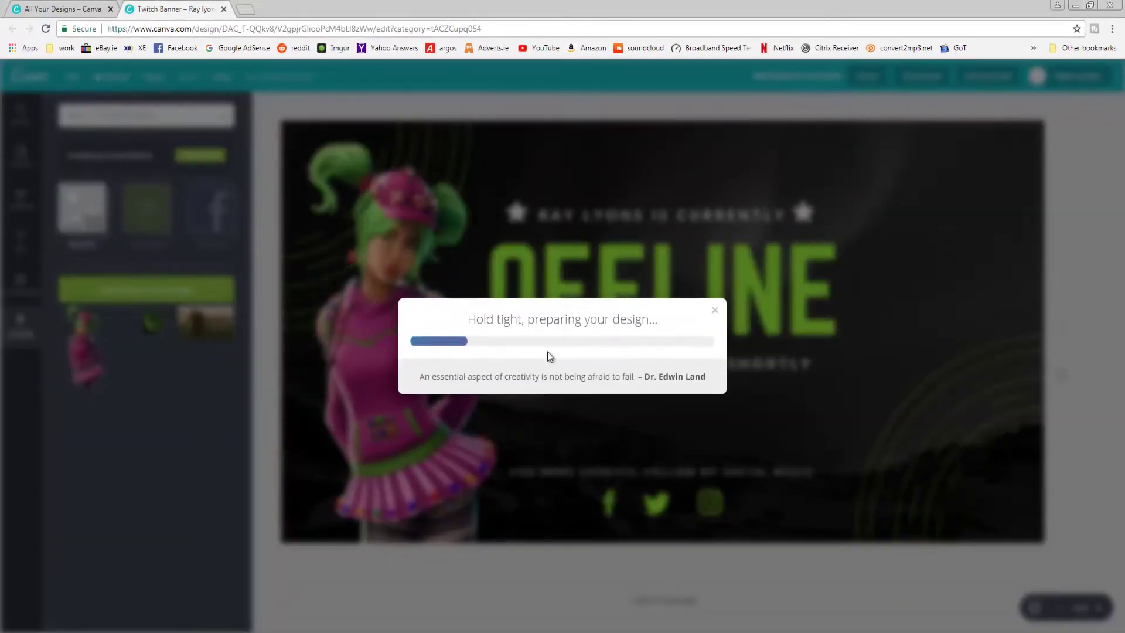